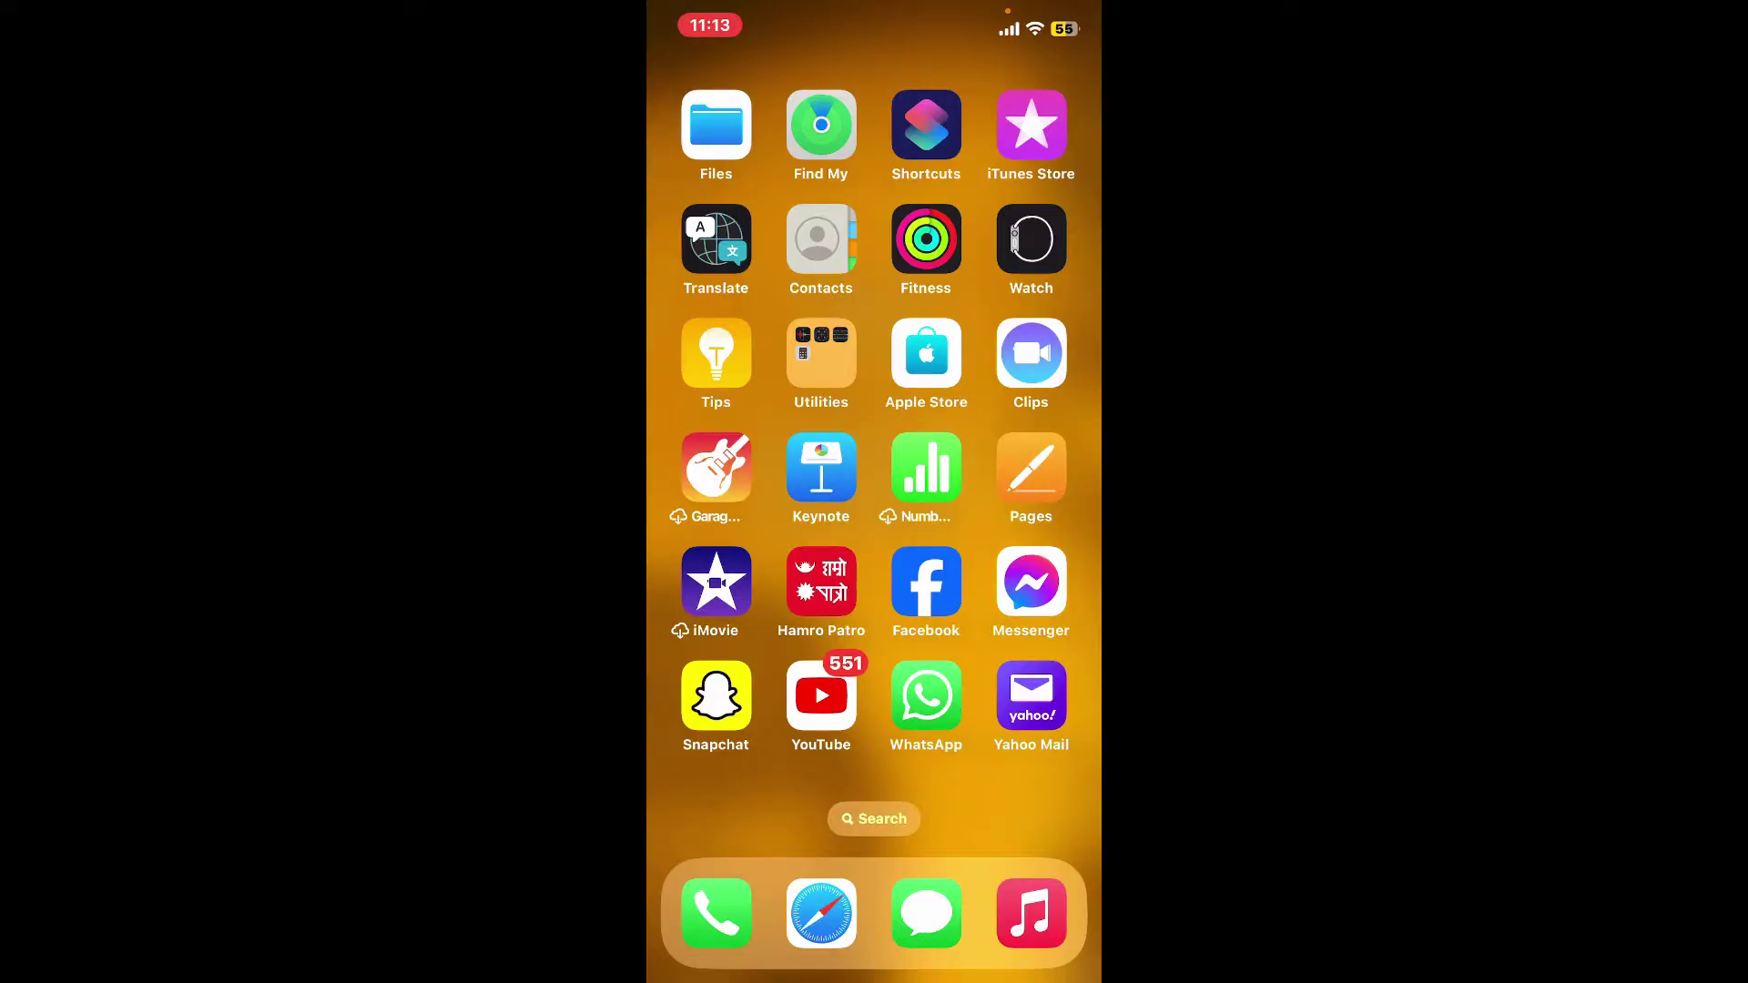
# Step: Launch Yahoo Mail and open the Inbox folder sheet listing mailboxes and folders
pyautogui.click(1029, 698)
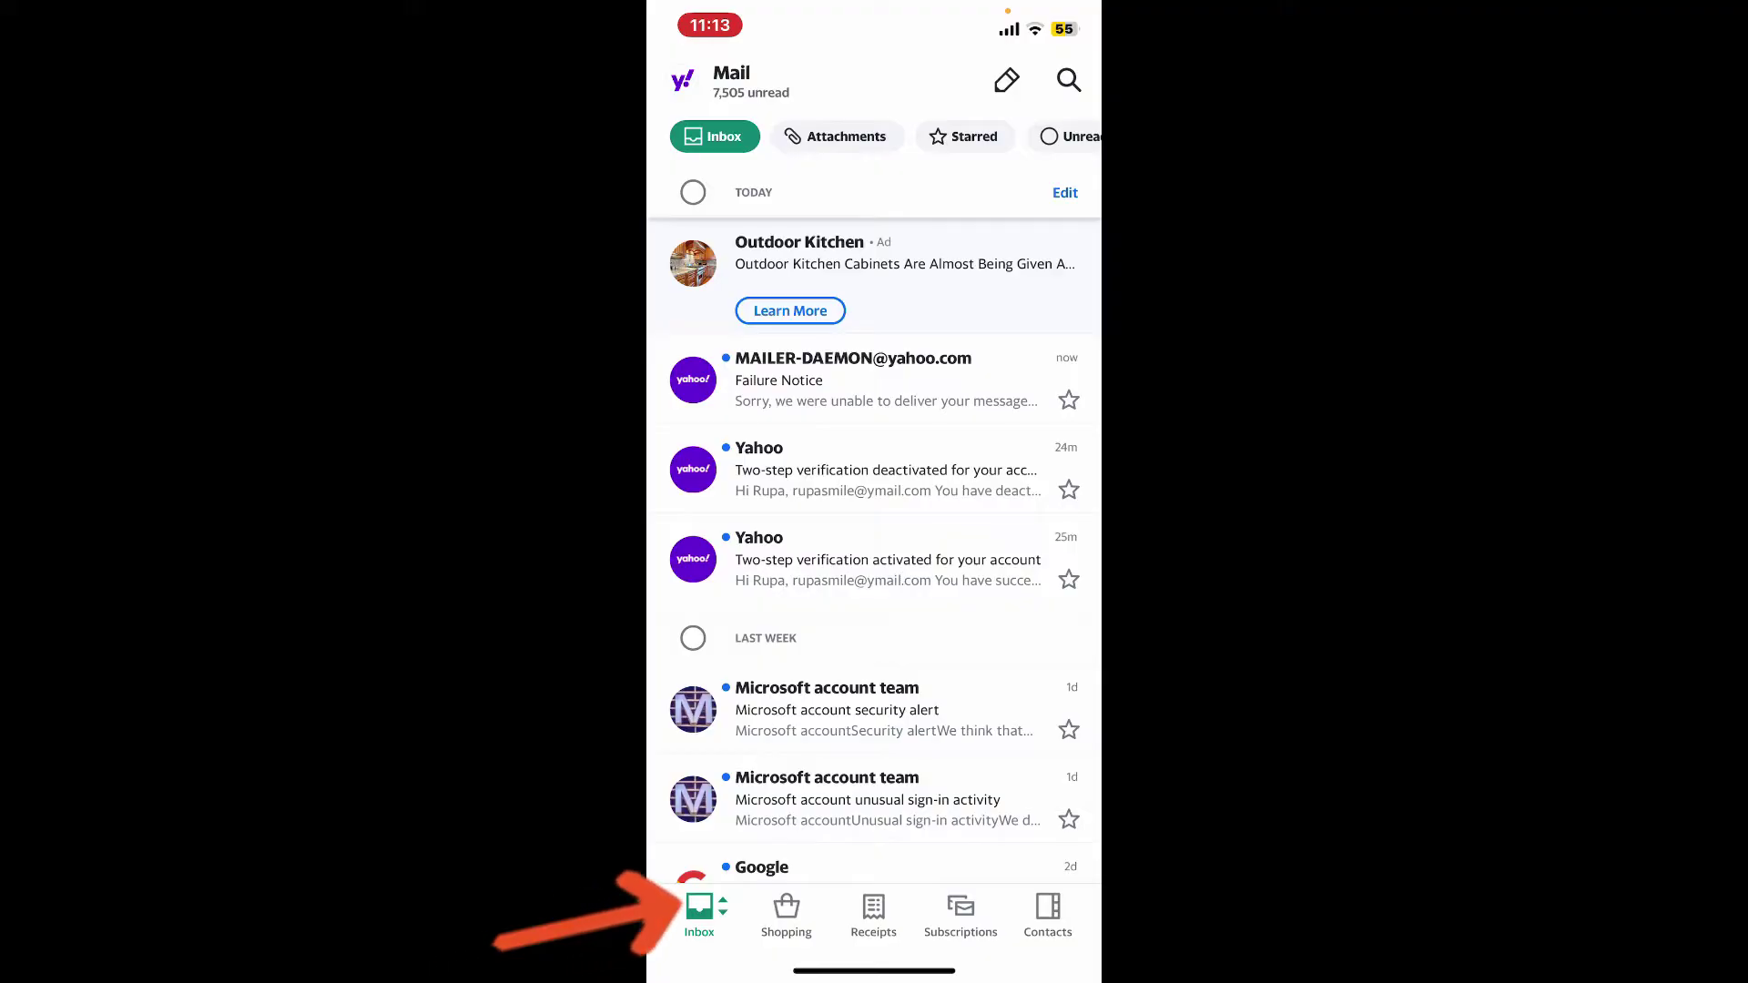
pyautogui.click(699, 912)
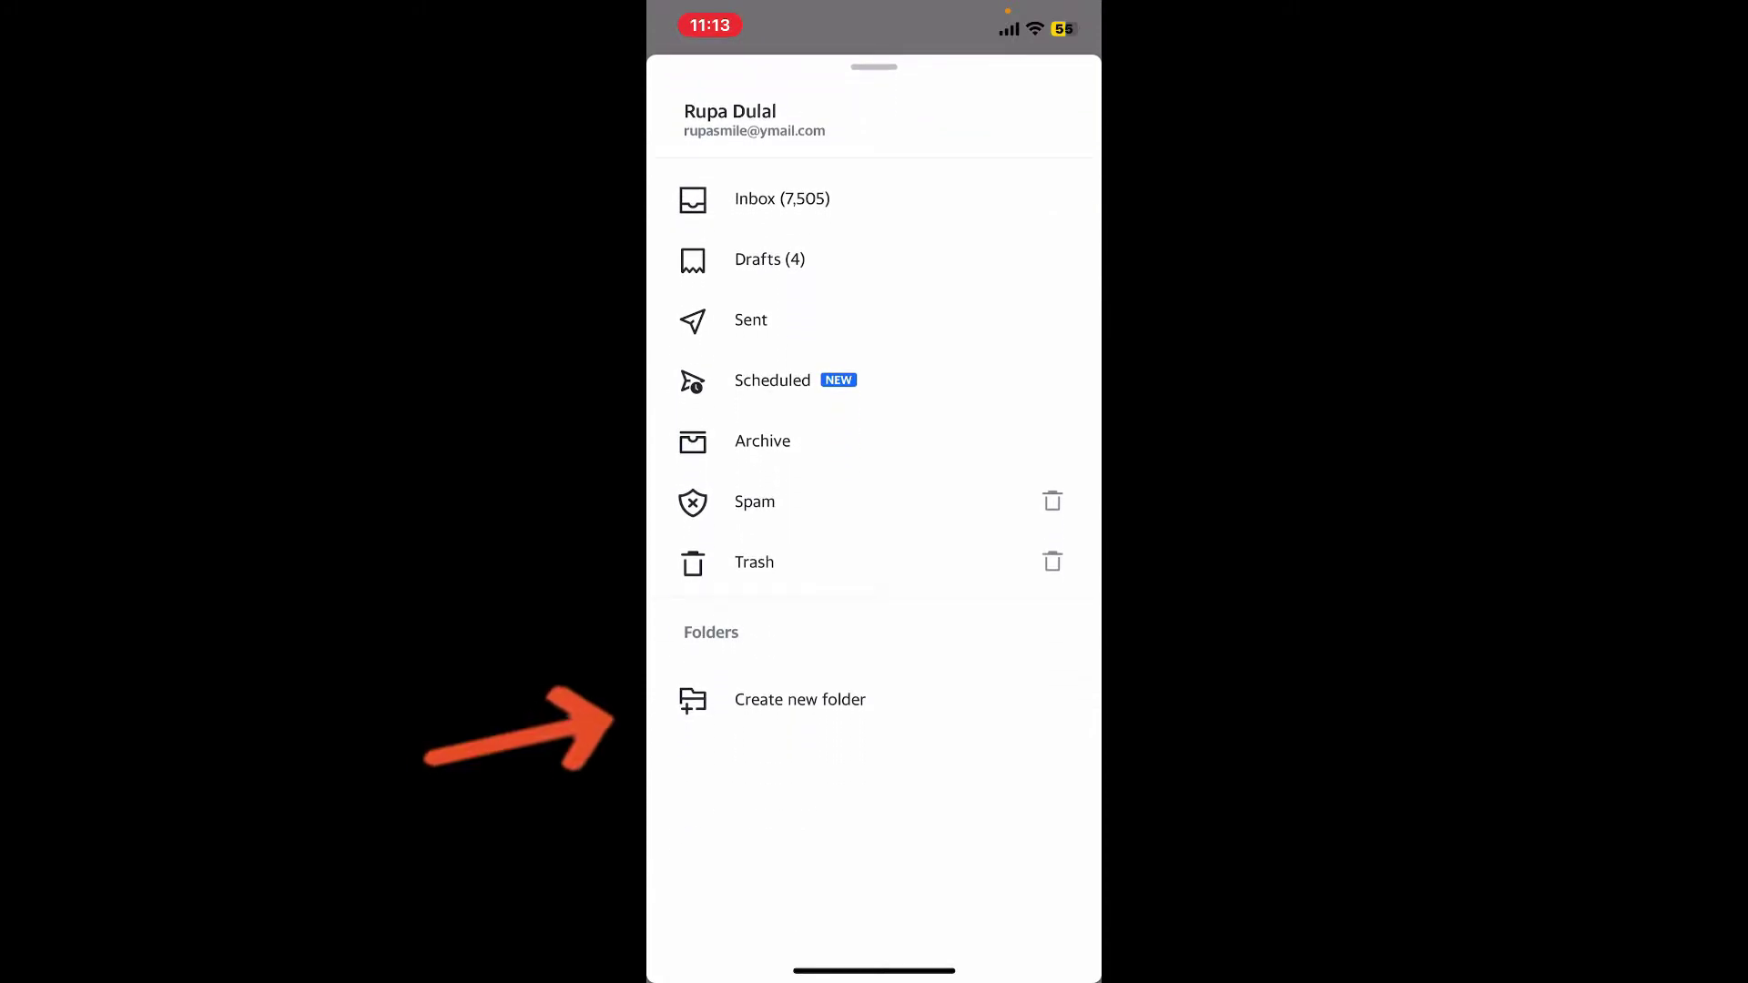
# Step: Create and save a new folder named 'Test Folder'
pyautogui.click(798, 700)
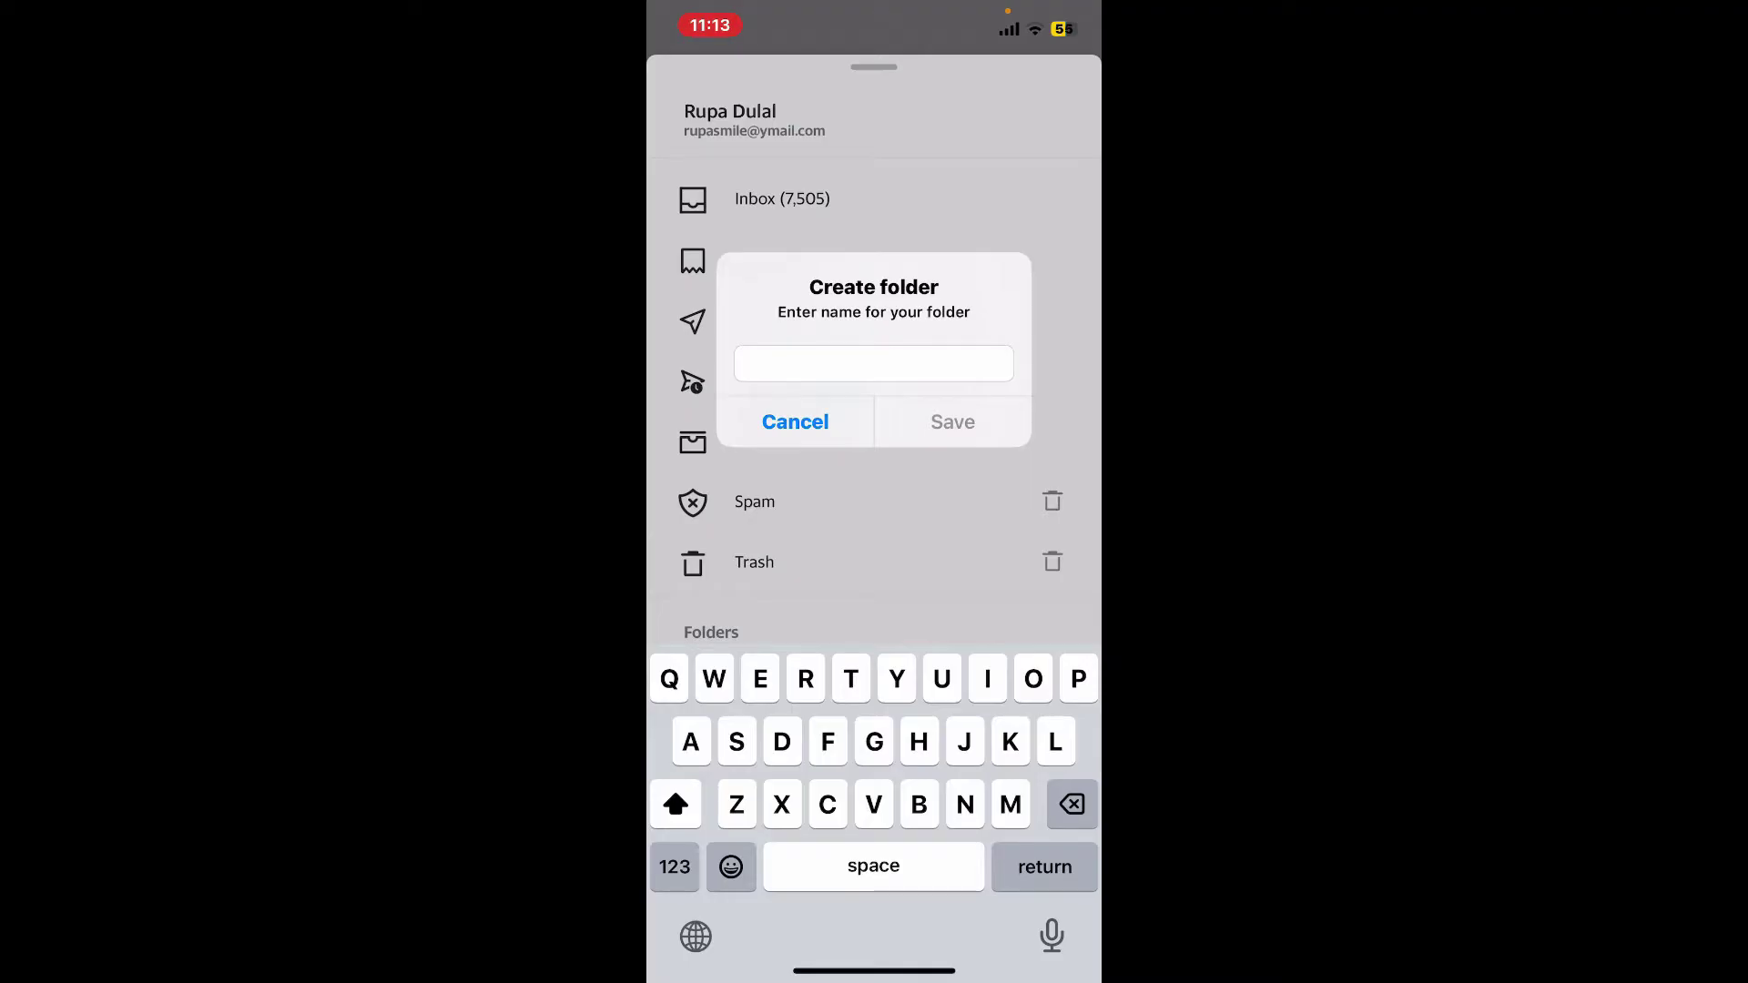
pyautogui.write('Test Folder')
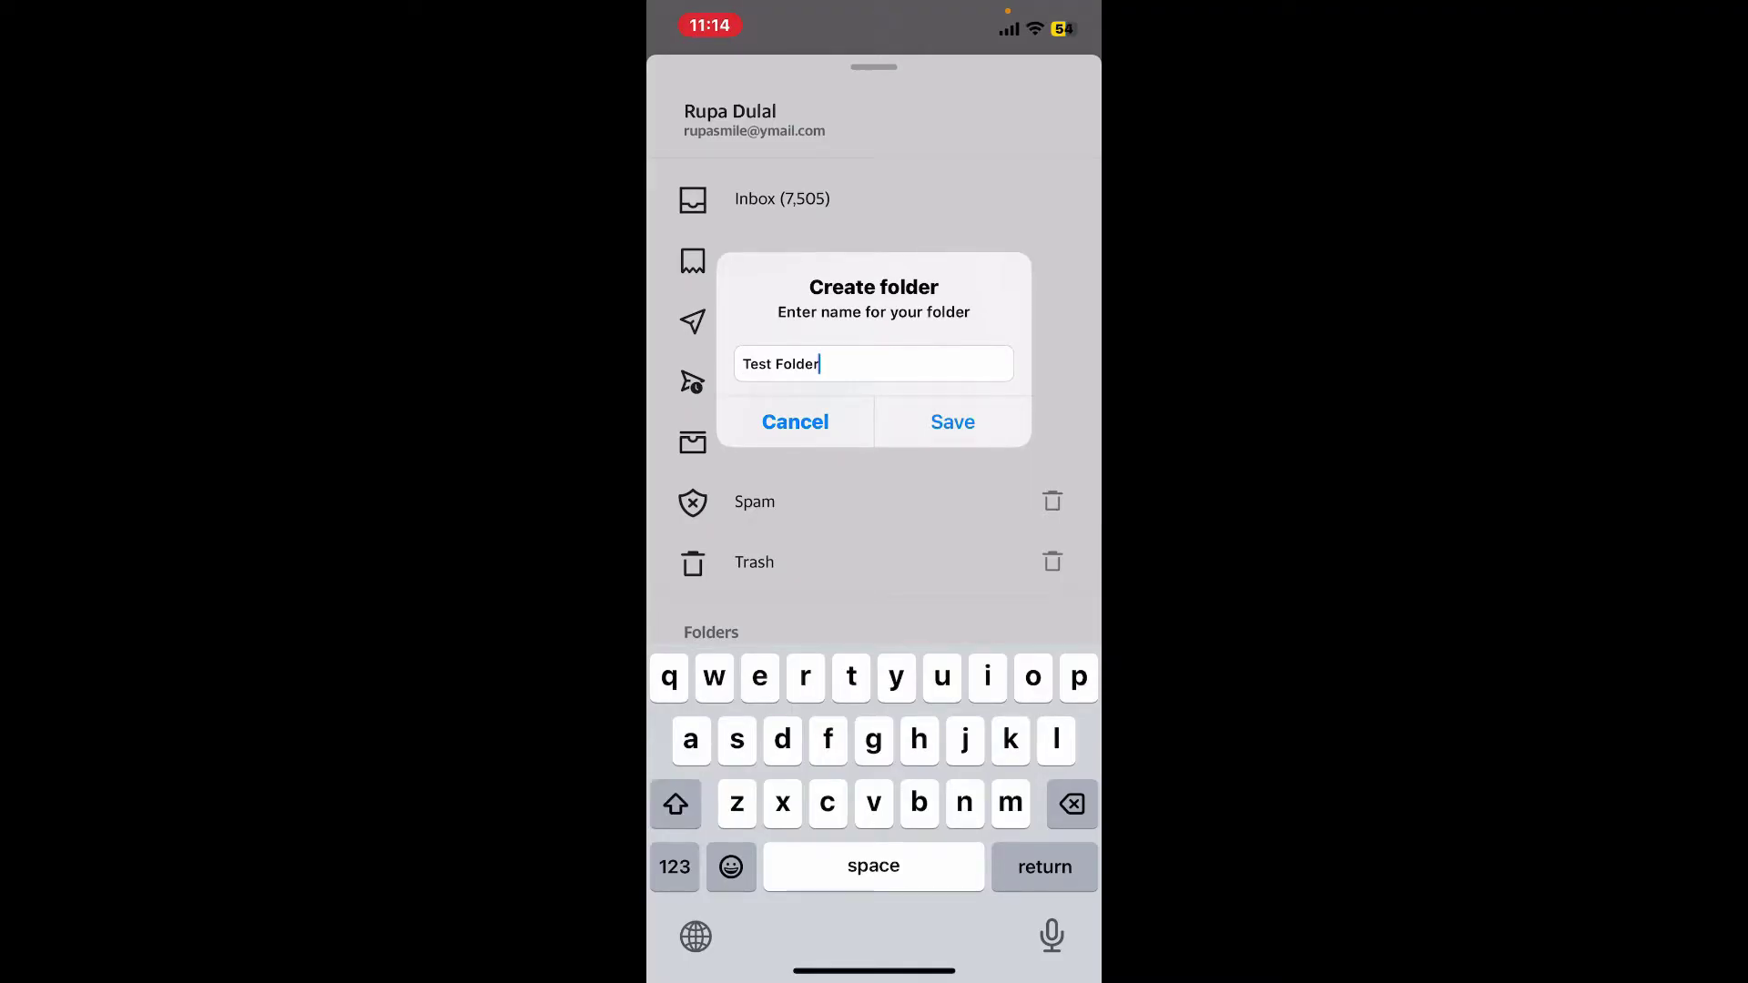
pyautogui.click(952, 421)
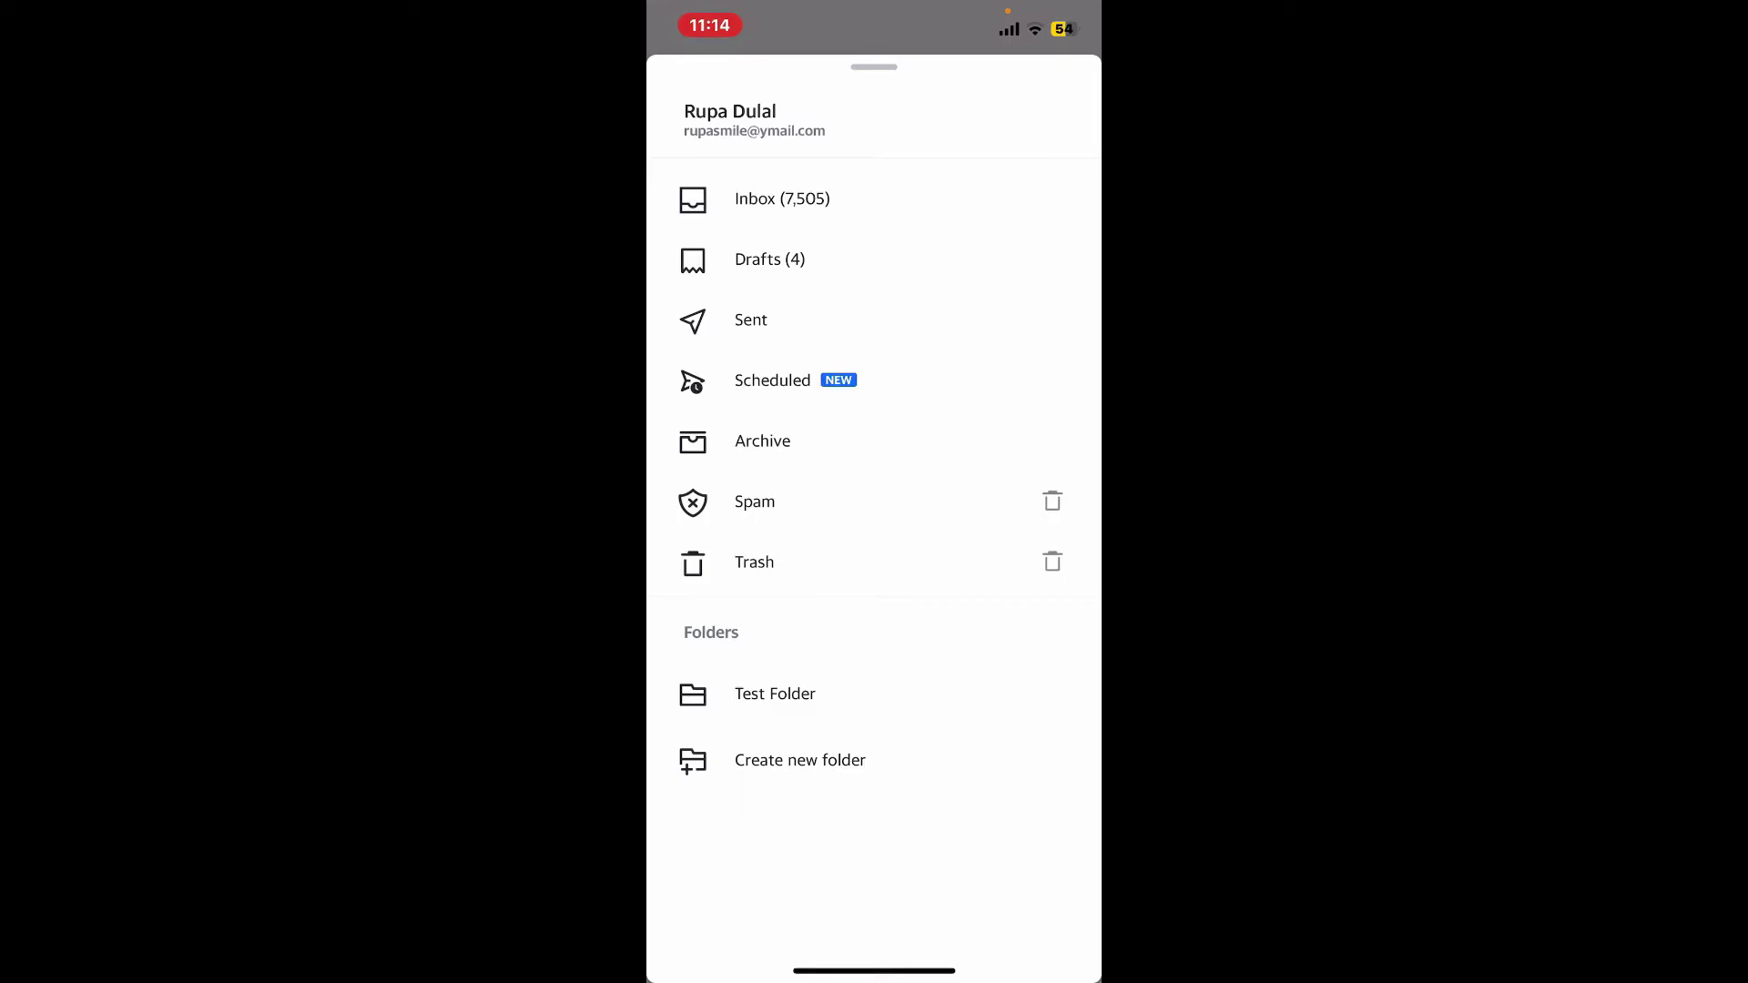
# Step: Move the Classmates.com 'See what you may have missed' email into Test Folder
pyautogui.click(781, 198)
pyautogui.scroll(-8, 874, 547)
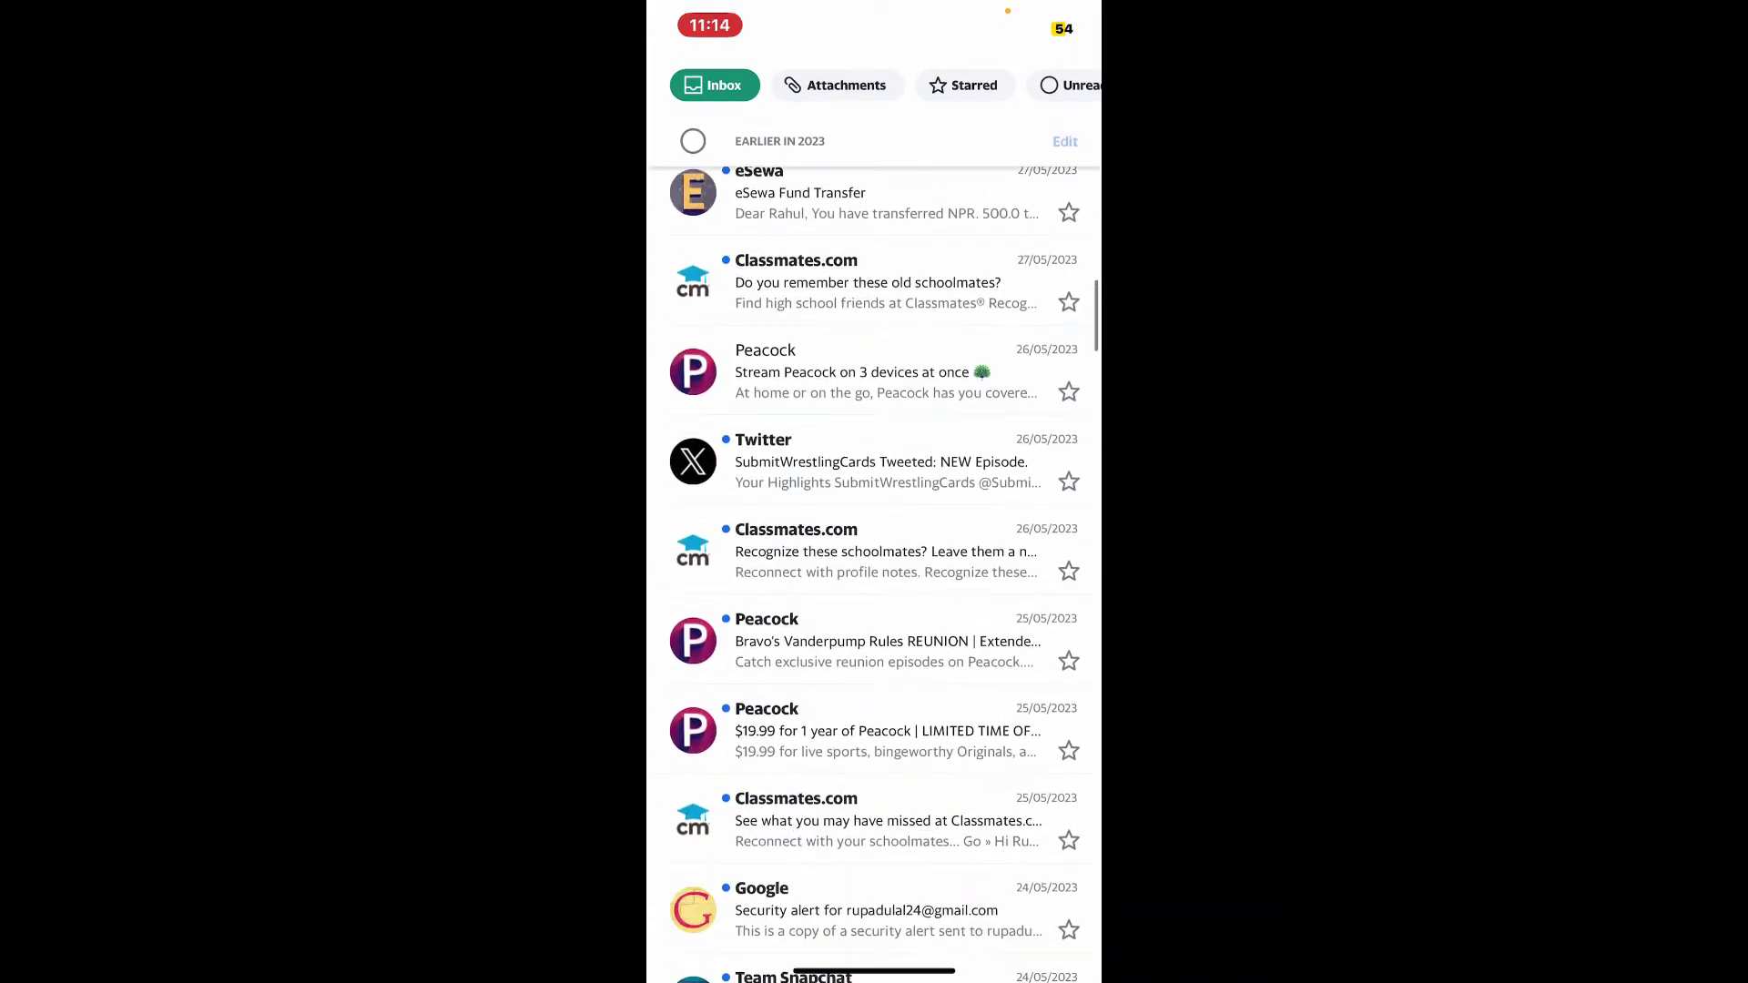
pyautogui.scroll(-4, 875, 547)
pyautogui.click(873, 566)
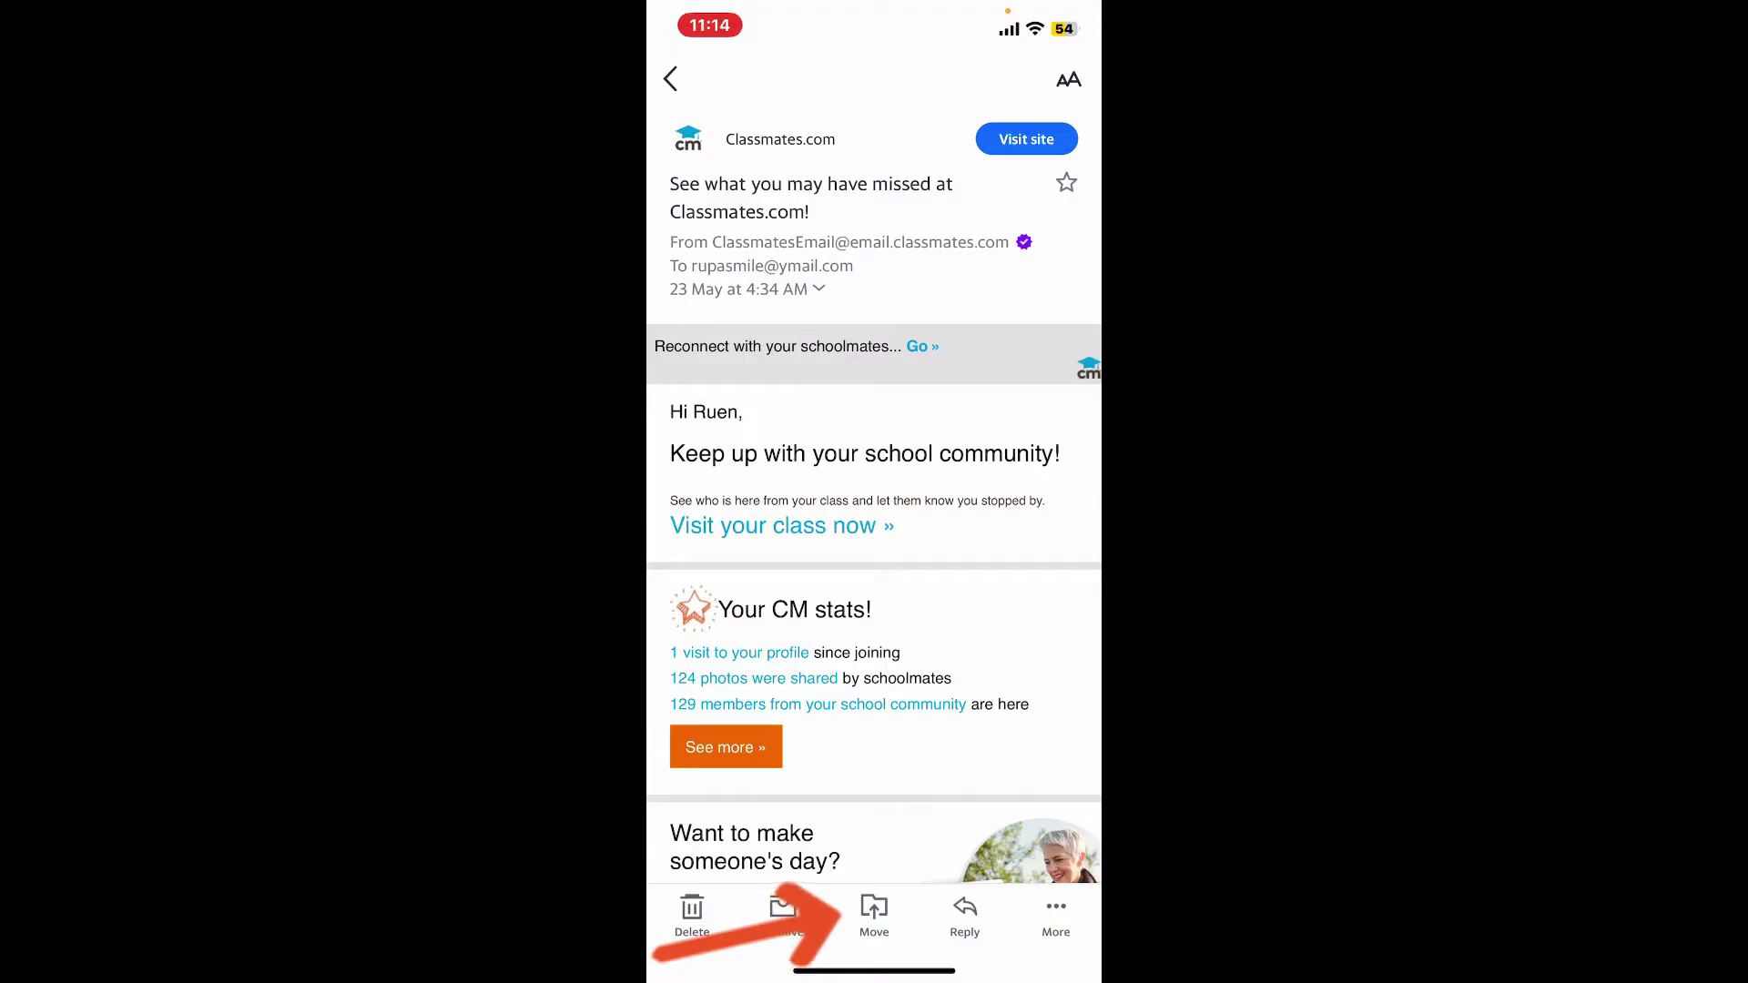
pyautogui.click(874, 916)
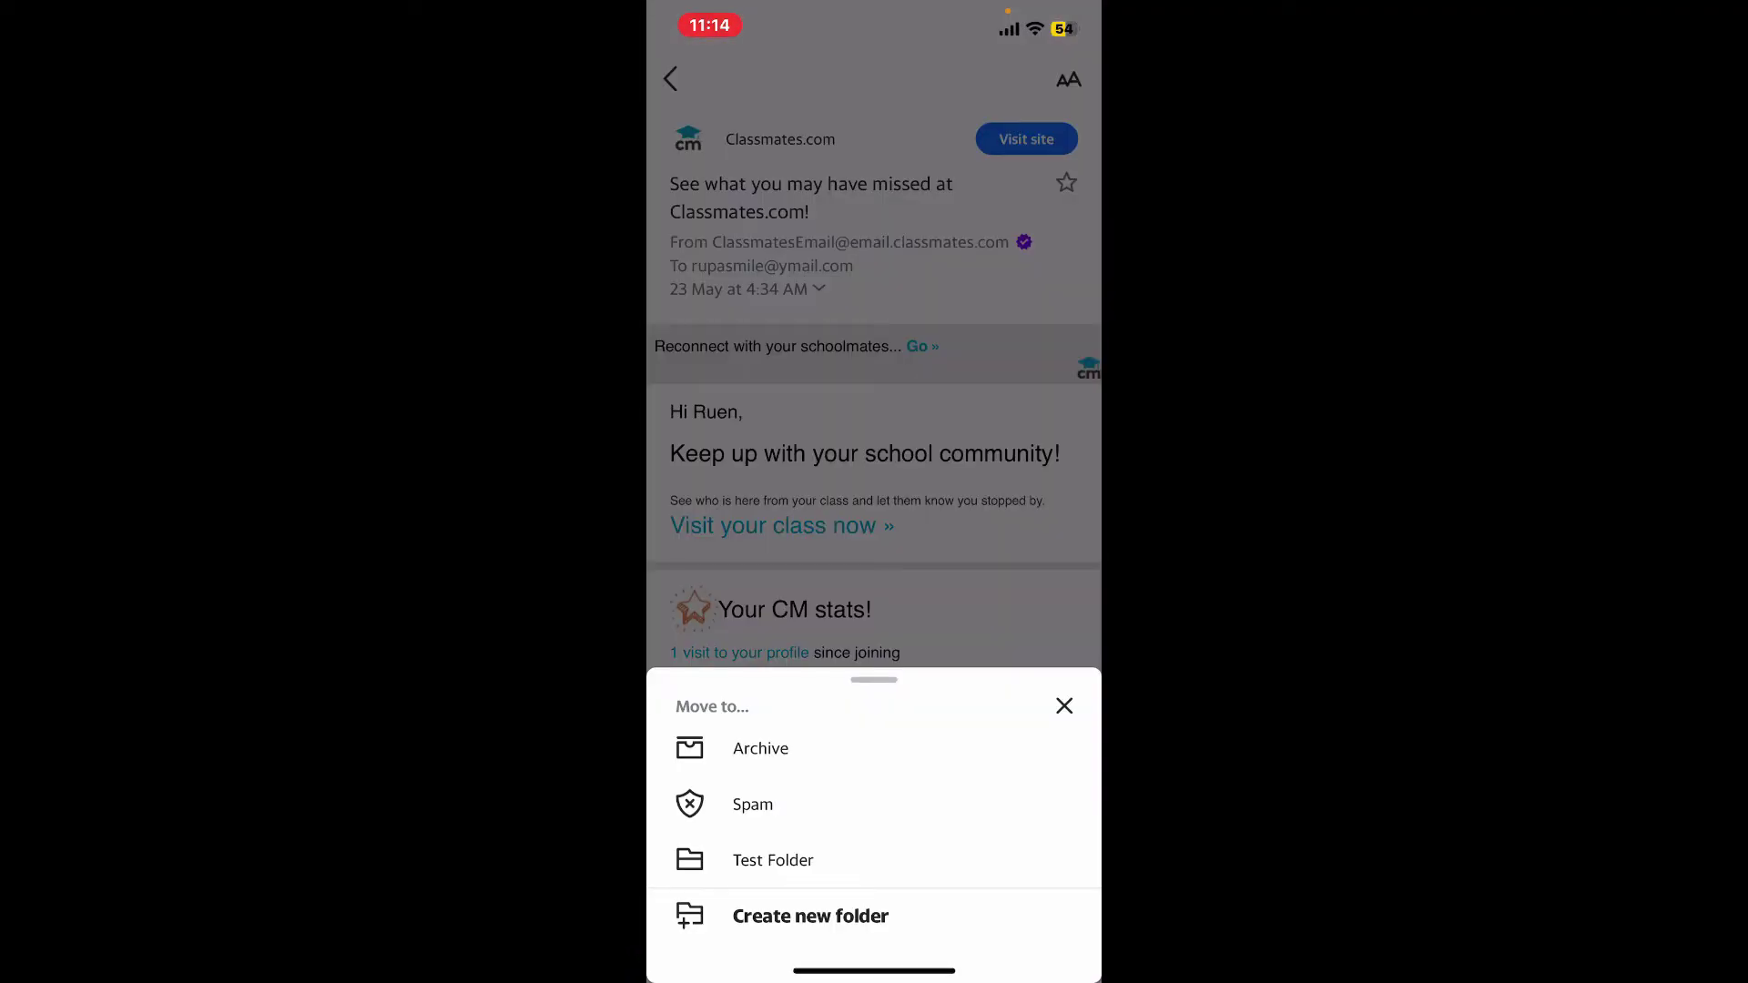
pyautogui.click(1064, 706)
# Step: Leave the Yahoo Mail inbox list for the iPhone home screen
pyautogui.click(670, 78)
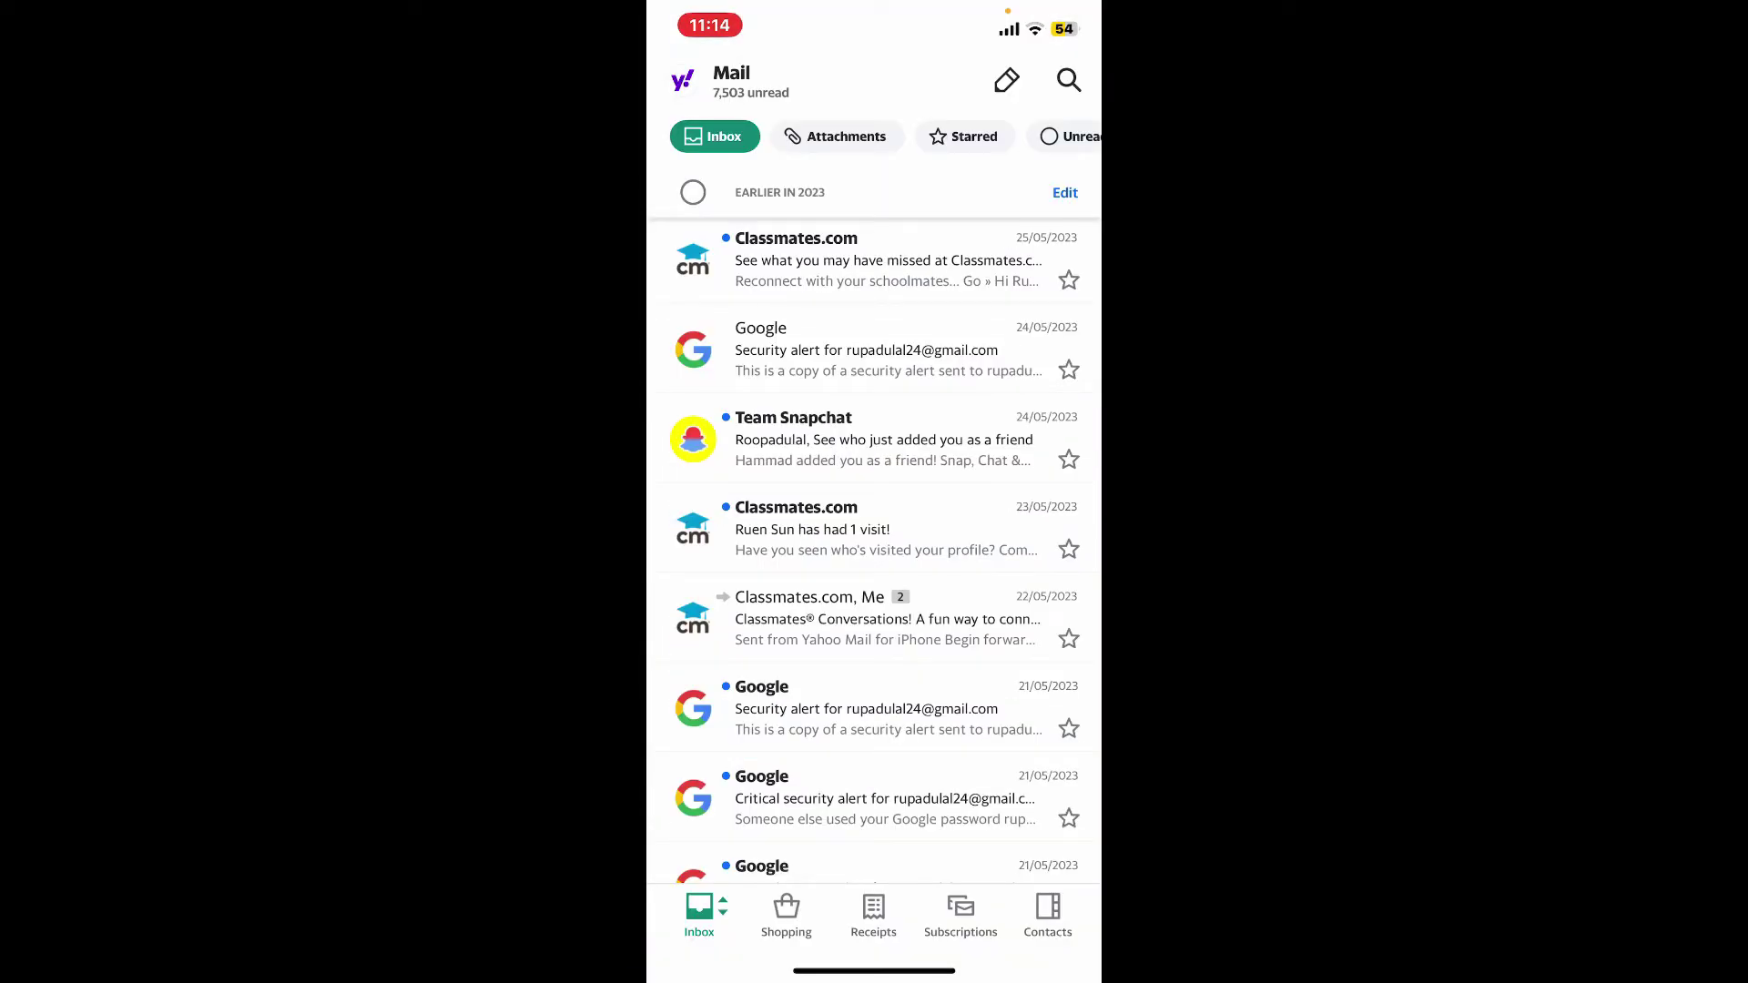